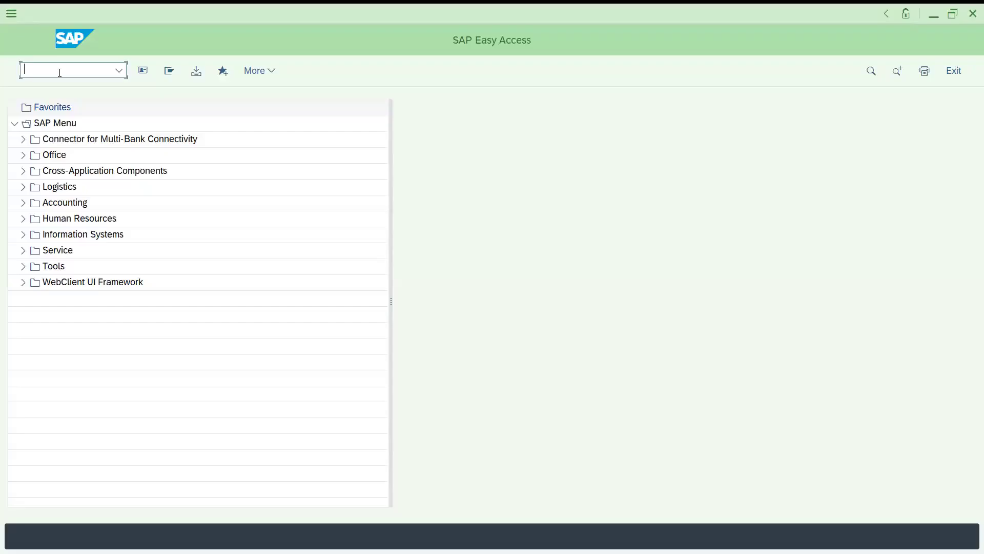
- Start transaction VA05 with /nva05 to reach the selection screen for the list of sales orders
{"action": "type", "text": "/nva05"}
{"action": "key", "text": "Return"}
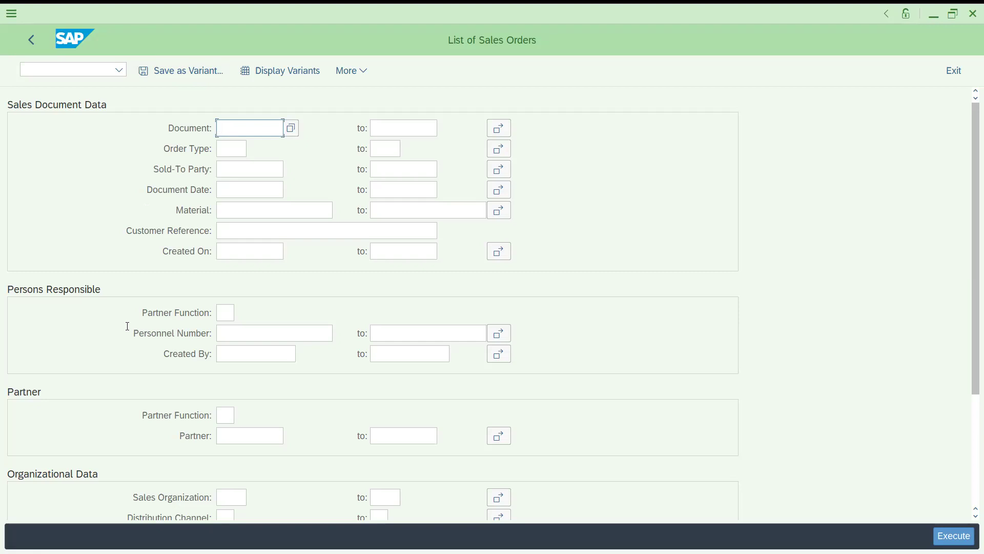
{"action": "left_click", "coordinate": [226, 150]}
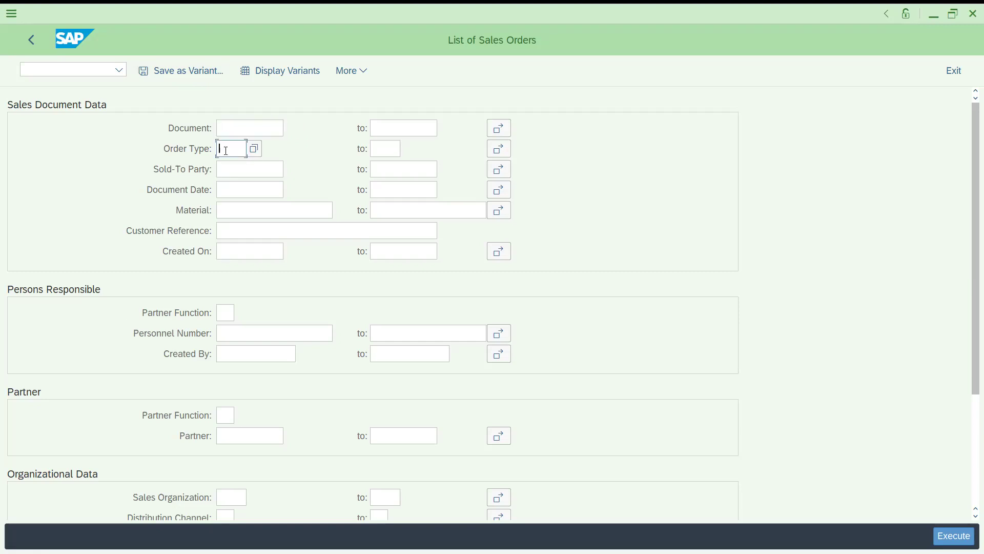
{"action": "left_click", "coordinate": [233, 131]}
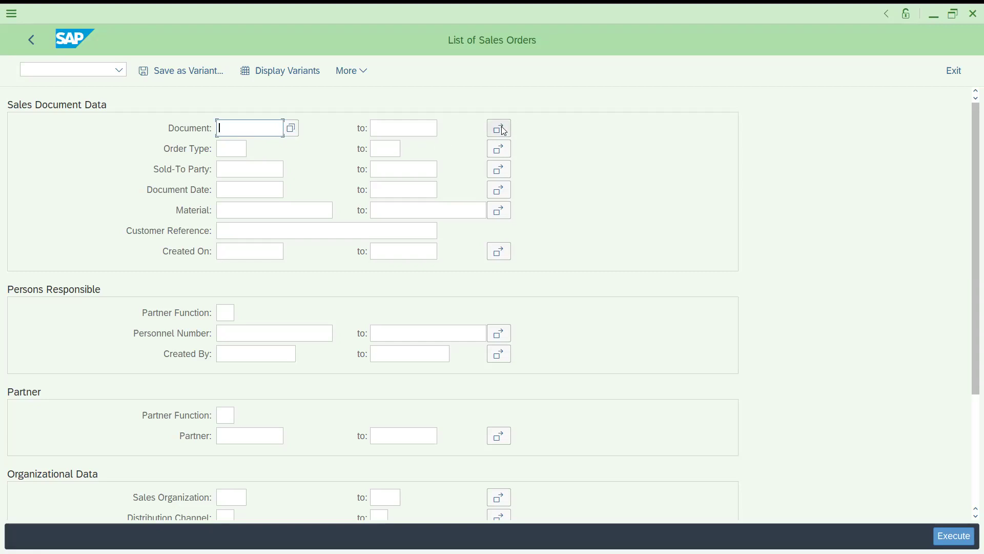
{"action": "left_click", "coordinate": [229, 150]}
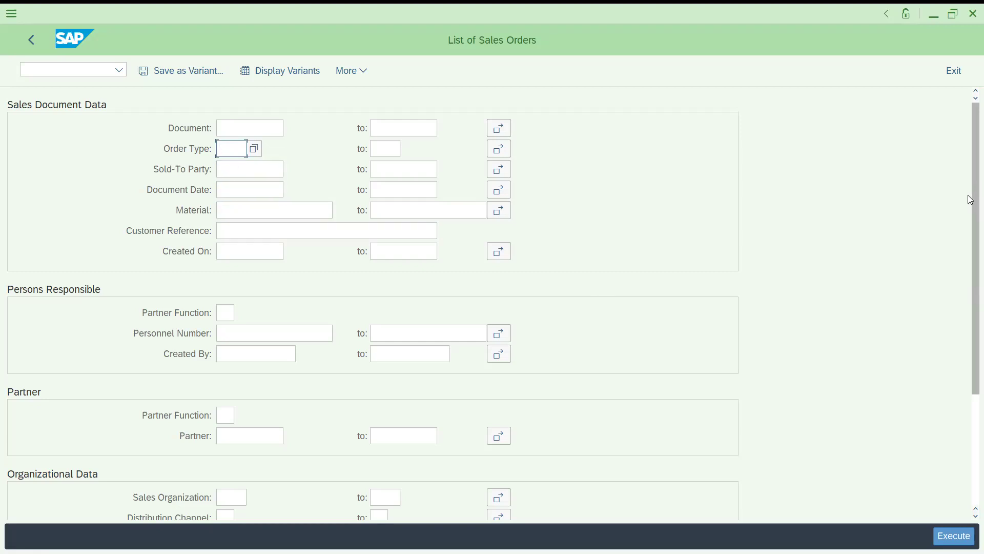
- Restrict the selection criteria to open sales orders
{"action": "left_click_drag", "start_coordinate": [970, 200], "coordinate": [967, 323]}
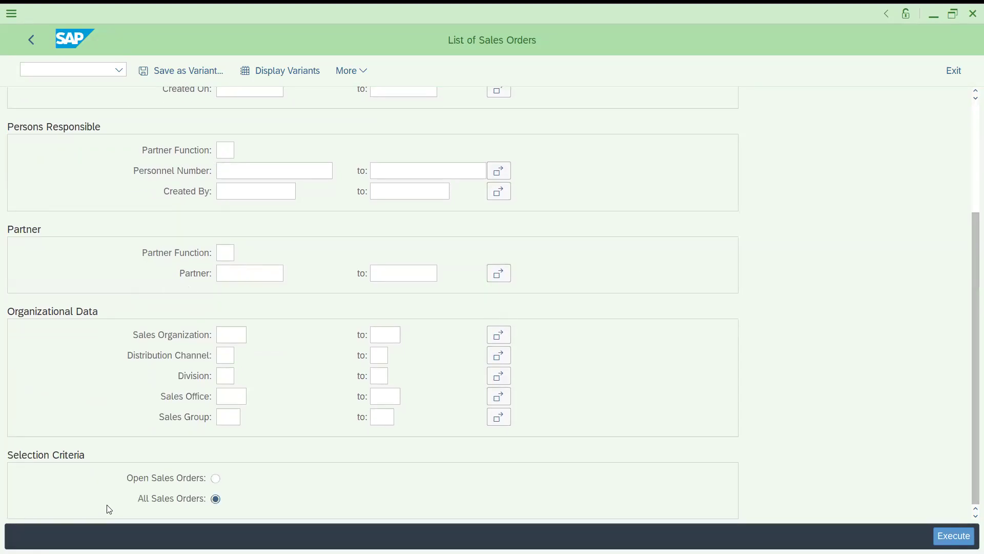
{"action": "left_click", "coordinate": [215, 478]}
{"action": "left_click", "coordinate": [216, 500]}
{"action": "left_click", "coordinate": [216, 479]}
- Set the order type to DOR and execute the sales order list
{"action": "left_click_drag", "start_coordinate": [970, 386], "coordinate": [969, 186]}
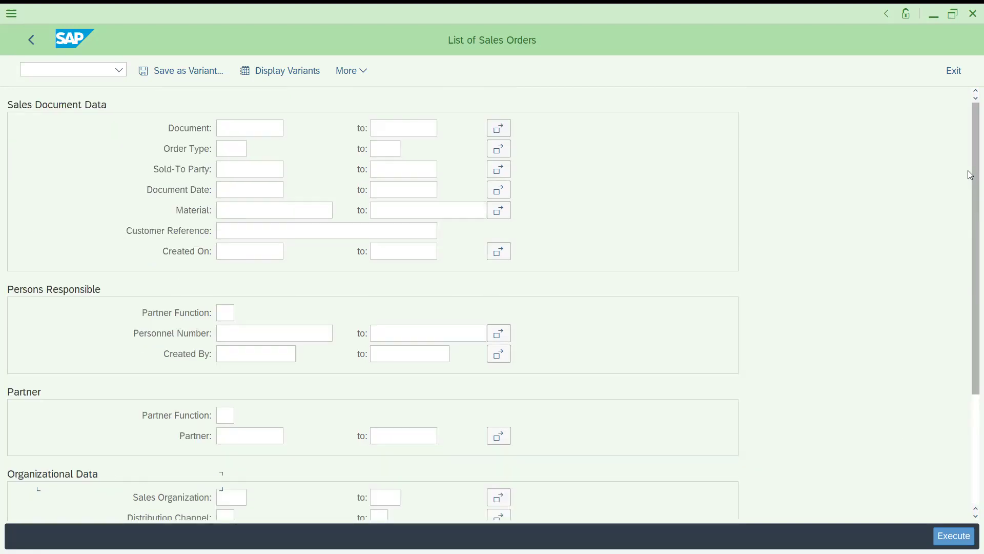
{"action": "left_click", "coordinate": [219, 147]}
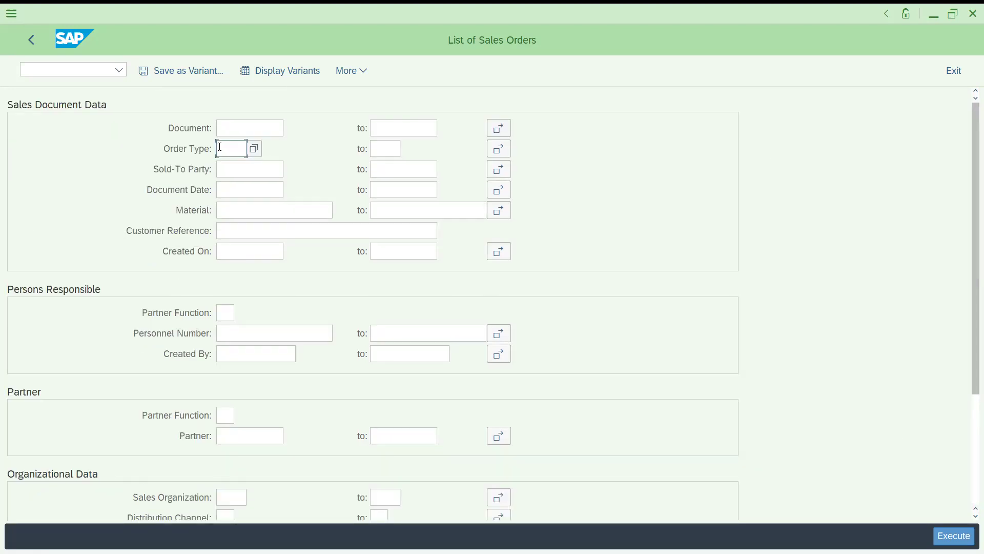
{"action": "type", "text": "dor"}
{"action": "left_click", "coordinate": [964, 533]}
{"action": "left_click", "coordinate": [963, 533]}
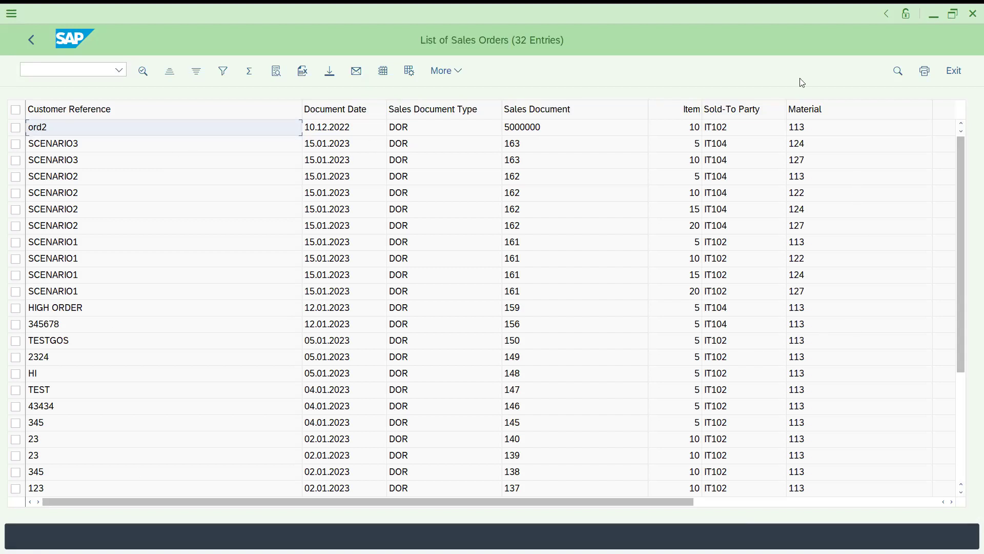
- Total the Net Value (Item) column of the sales order list and review the total row
{"action": "left_click", "coordinate": [802, 109]}
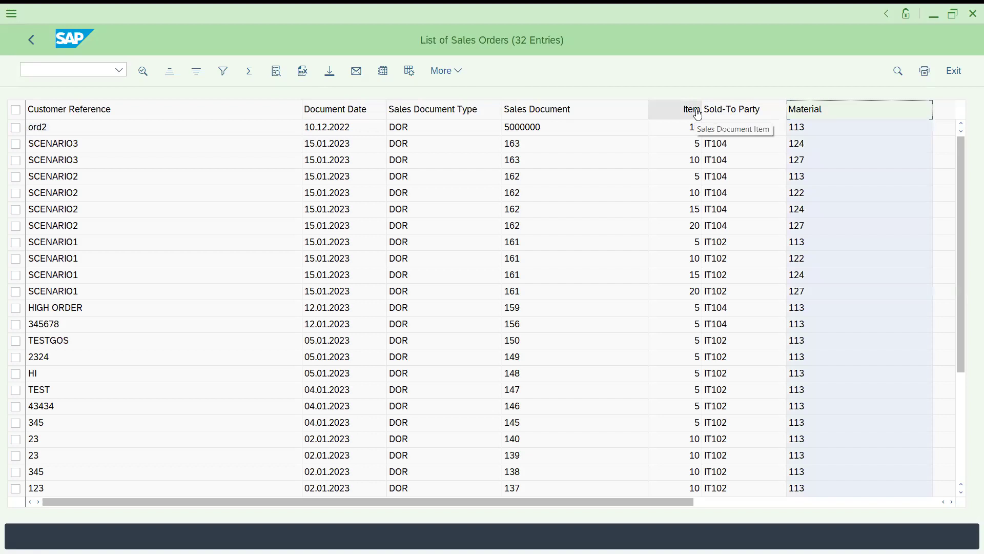
{"action": "left_click", "coordinate": [714, 107]}
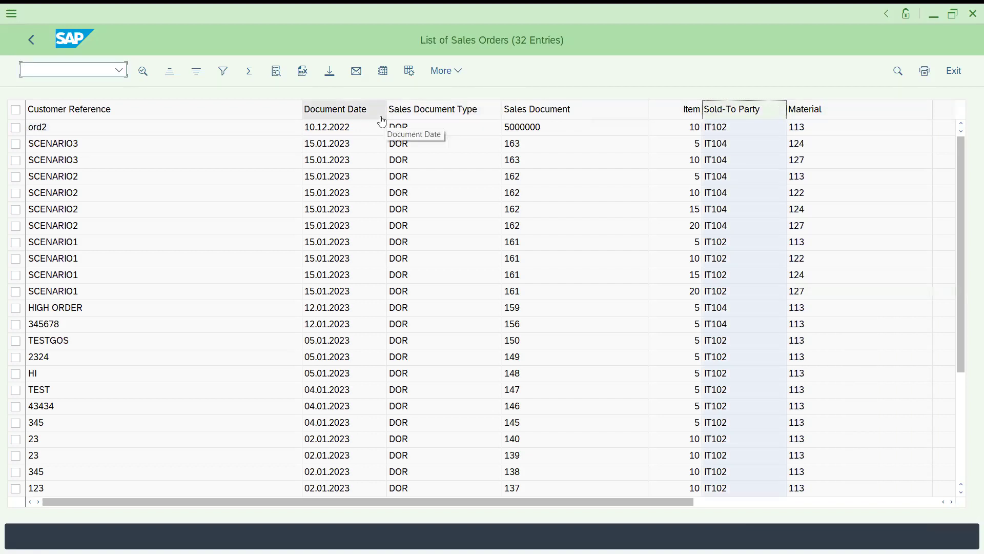
{"action": "left_click", "coordinate": [775, 503]}
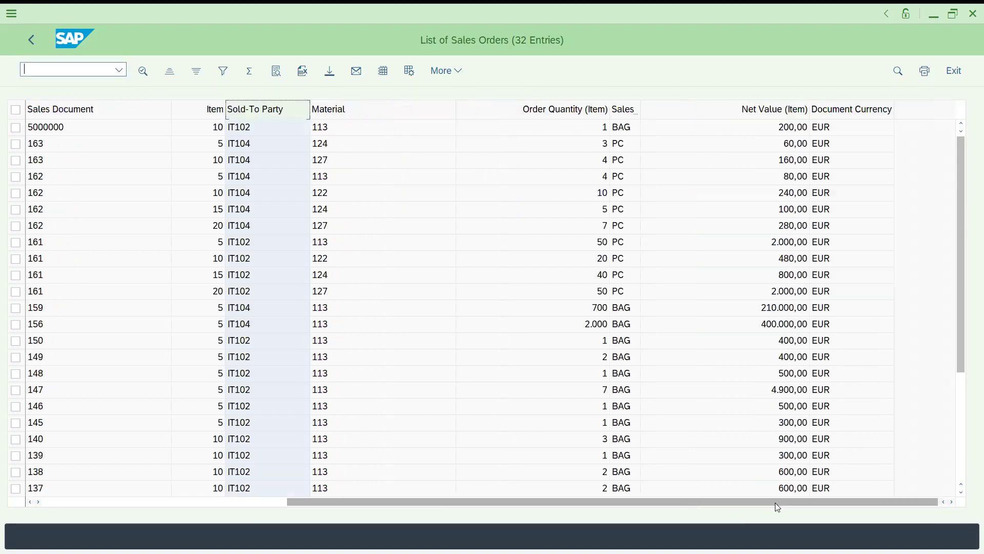
{"action": "left_click", "coordinate": [776, 110]}
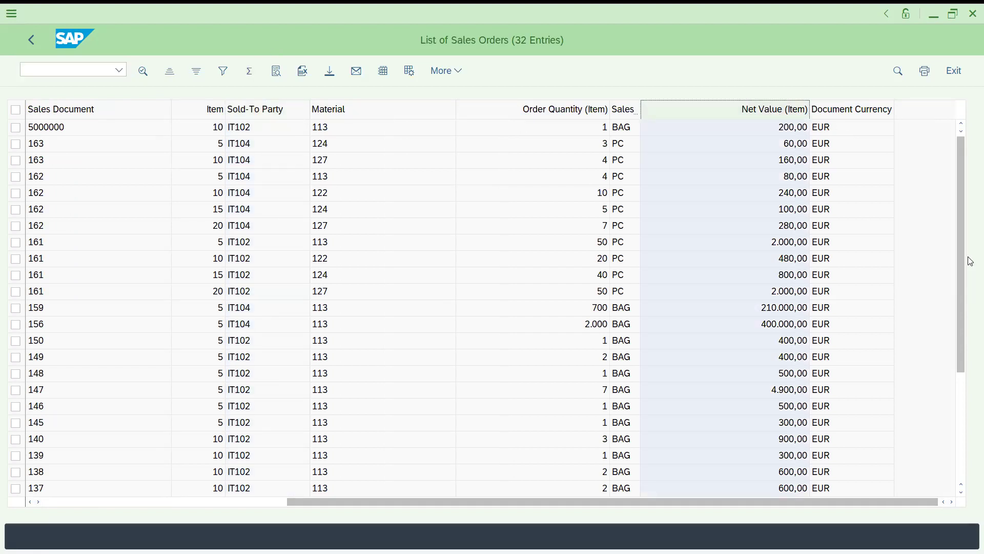
{"action": "left_click", "coordinate": [961, 278]}
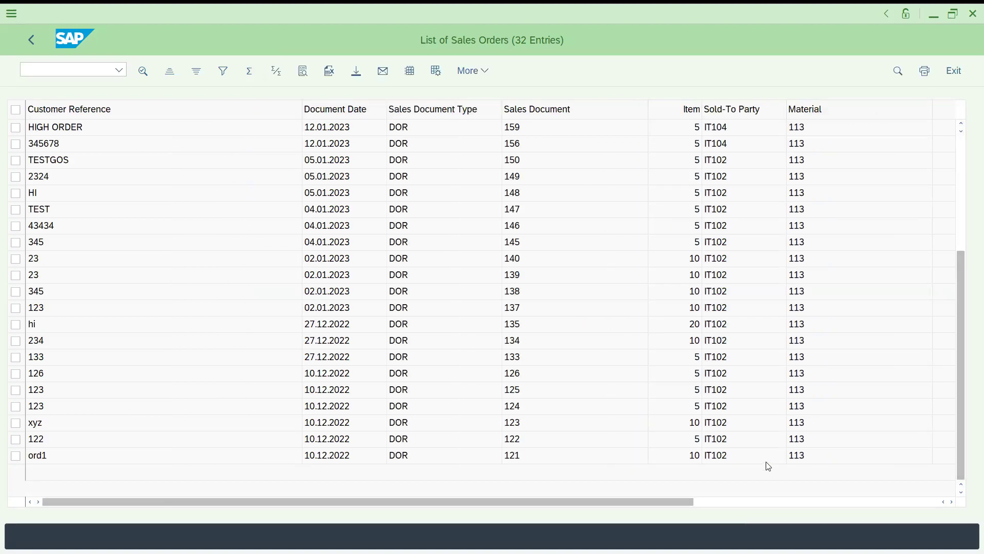
{"action": "left_click", "coordinate": [761, 503]}
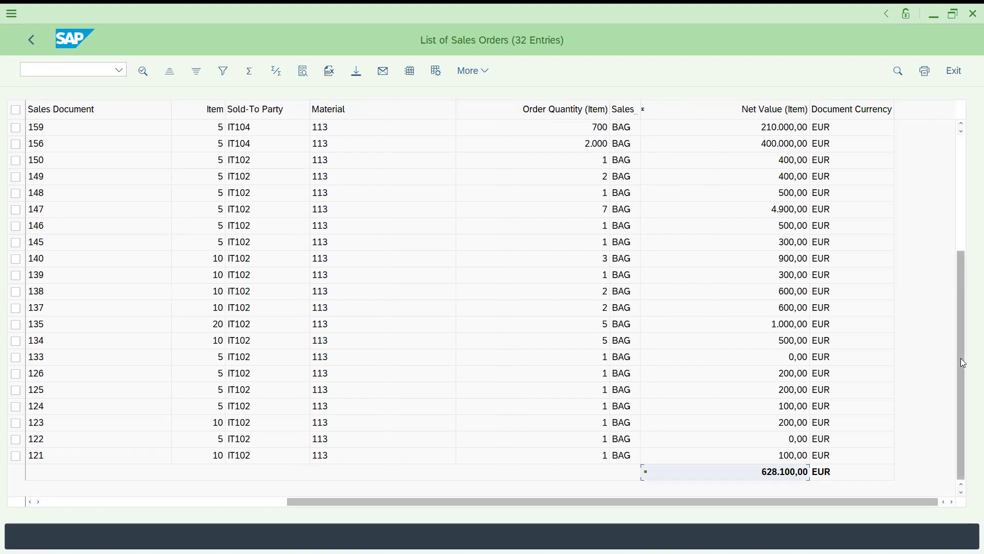
{"action": "left_click_drag", "start_coordinate": [964, 363], "coordinate": [969, 163]}
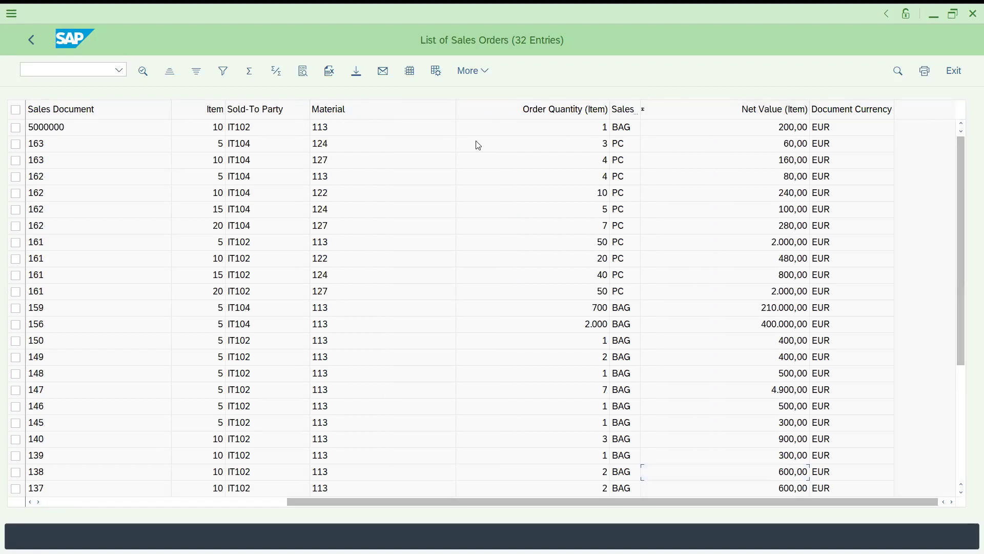
- Go back, clear the order type, set the sold-to party to King Watch Ltd's customer number and execute the list of open orders
{"action": "left_click", "coordinate": [34, 36]}
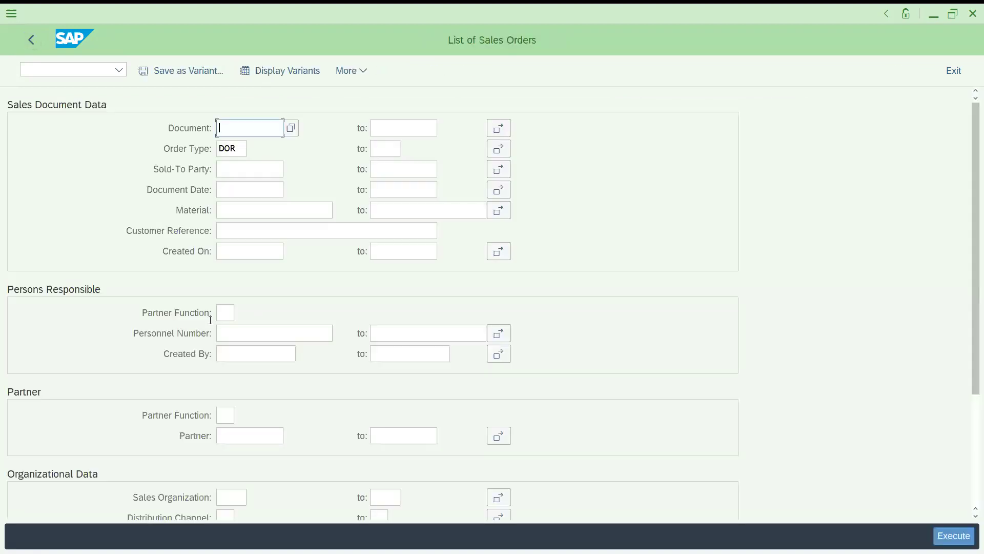
{"action": "left_click_drag", "start_coordinate": [245, 149], "coordinate": [172, 145]}
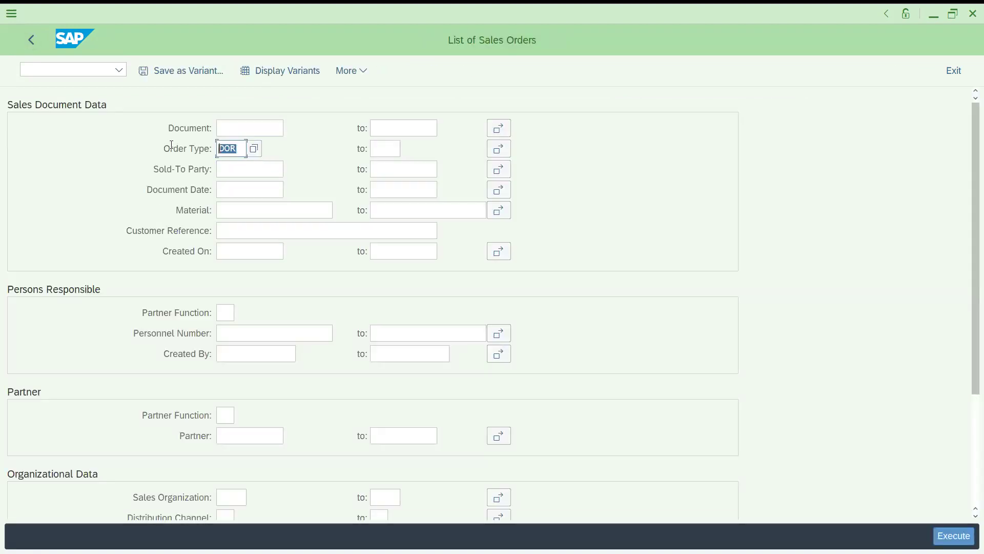
{"action": "key", "text": "BackSpace"}
{"action": "left_click", "coordinate": [238, 168]}
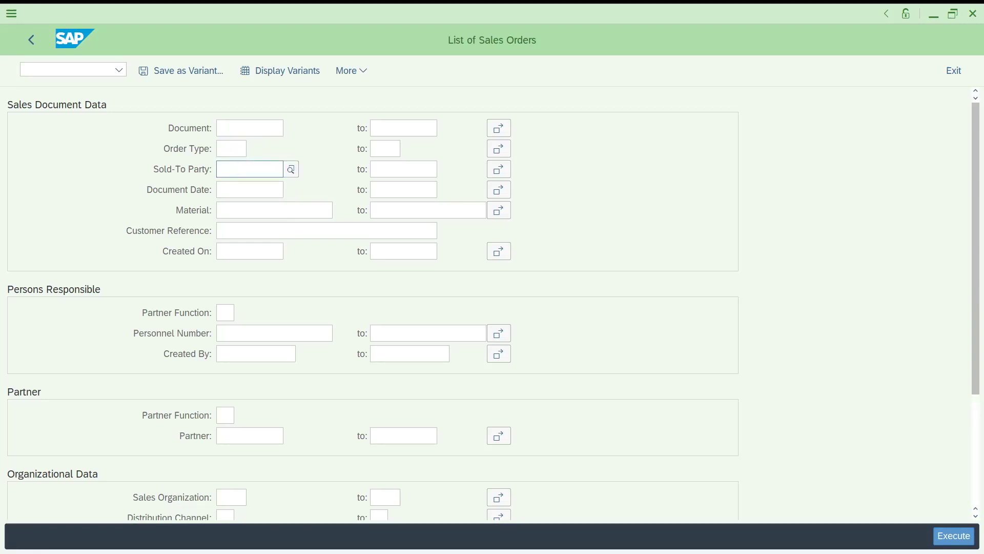
{"action": "type", "text": "it102"}
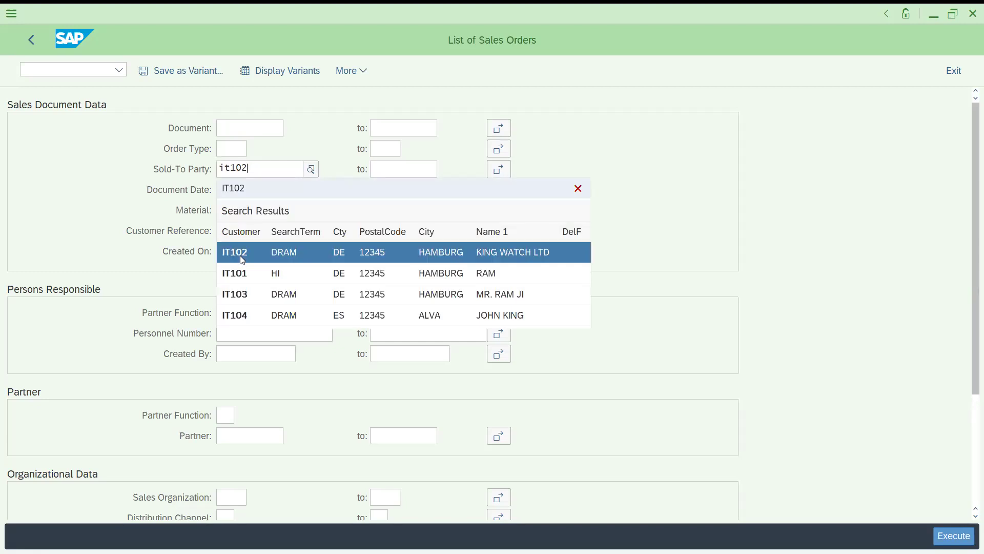
{"action": "left_click", "coordinate": [242, 260]}
{"action": "left_click_drag", "start_coordinate": [970, 186], "coordinate": [970, 507]}
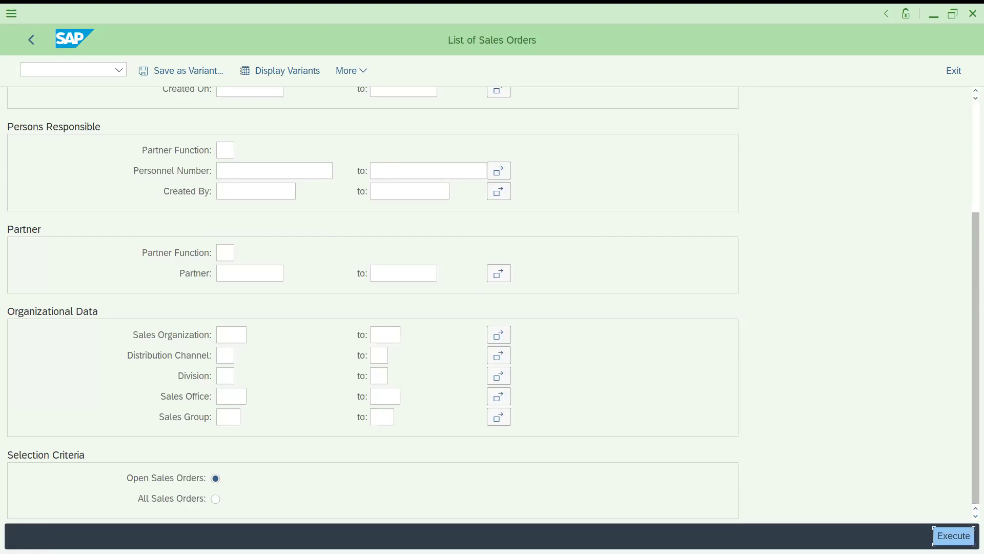
{"action": "key", "text": "F8"}
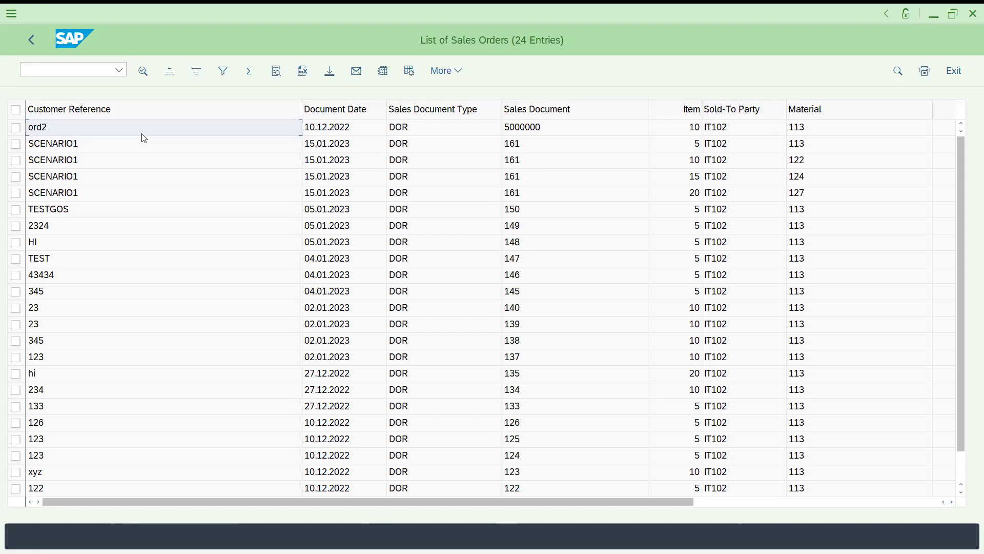
- Return to the selection screen, raise the last digit of the sold-to party number to 3 and execute the list
{"action": "left_click", "coordinate": [31, 40]}
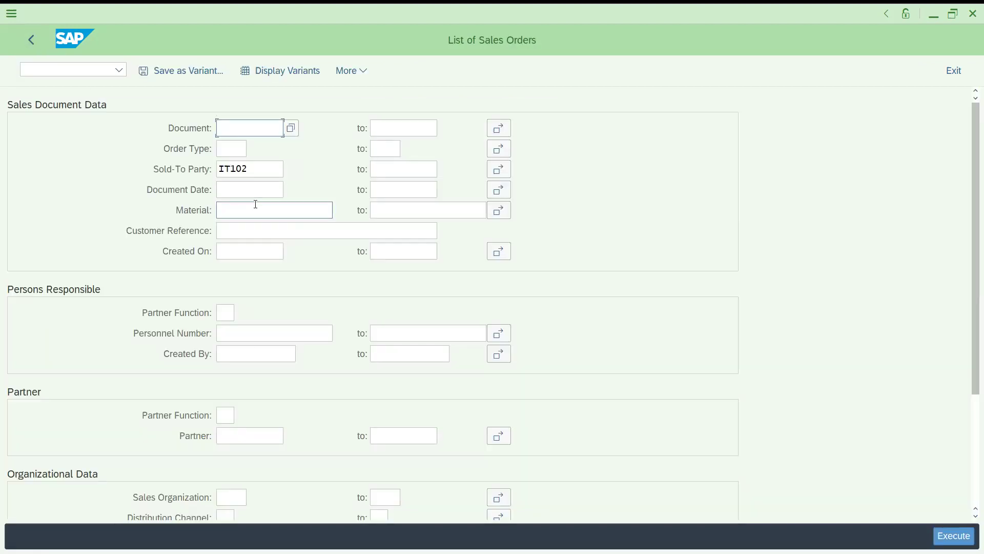
{"action": "left_click", "coordinate": [251, 168]}
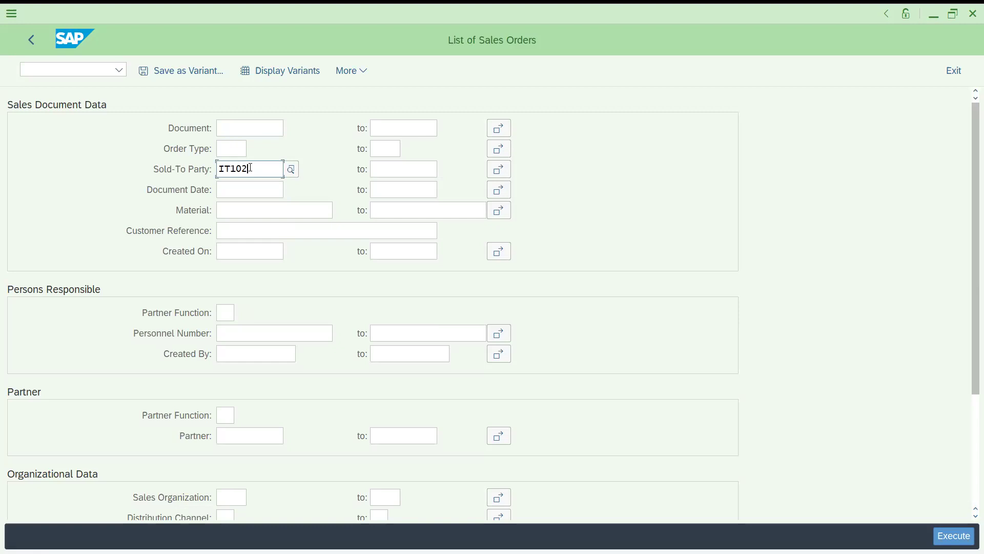
{"action": "key", "text": "BackSpace"}
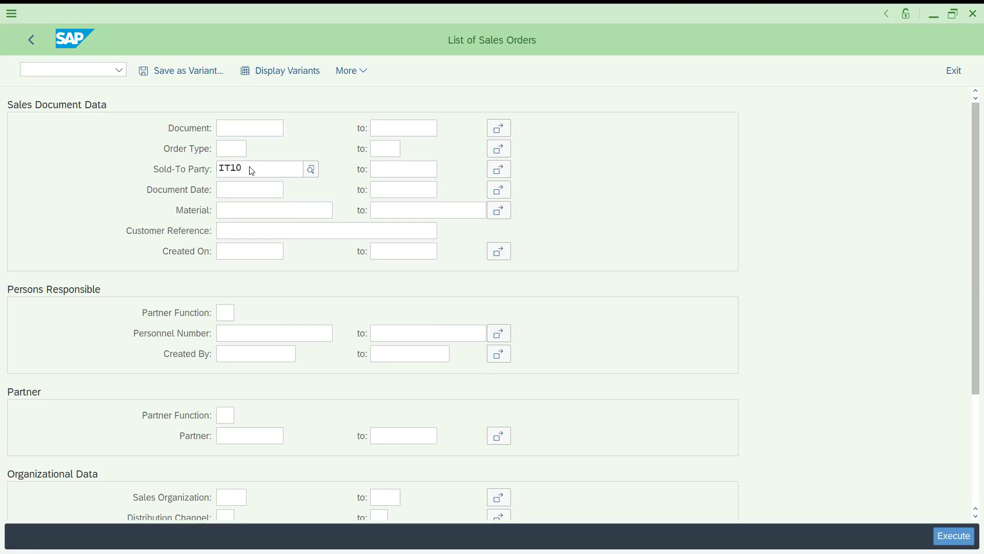
{"action": "type", "text": "3"}
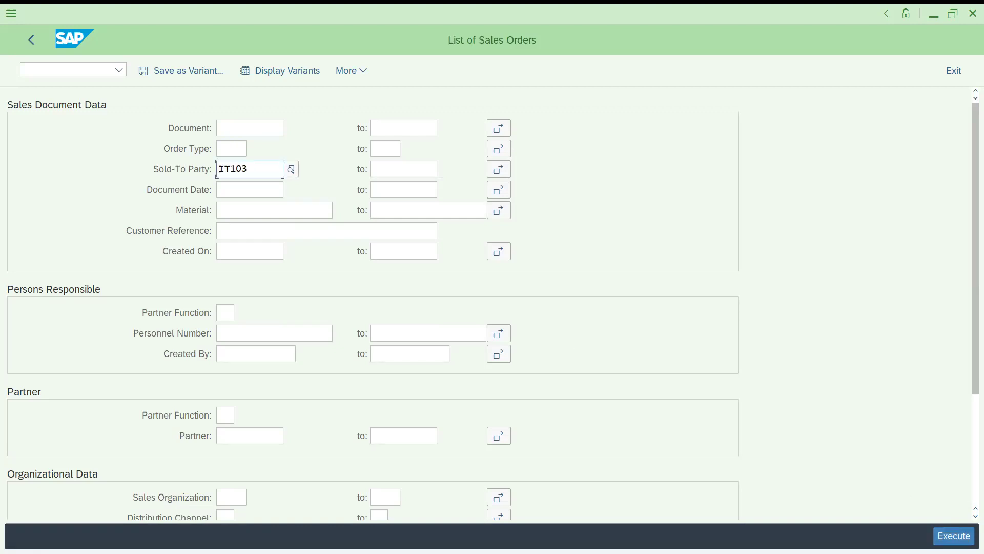
{"action": "left_click", "coordinate": [953, 536]}
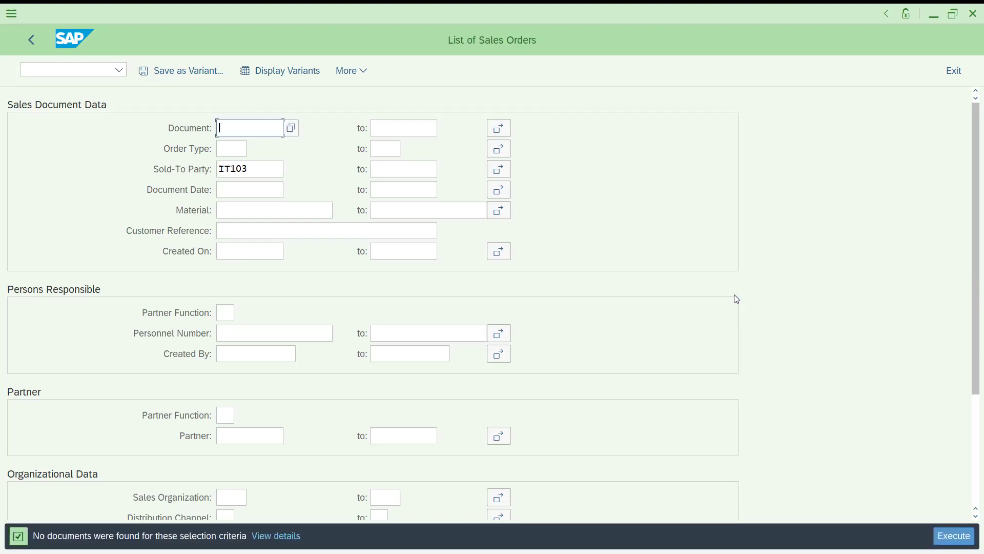
- Change the last digit of the sold-to party number to 4, execute the list and review its Sold-To Party and Sales Document columns
{"action": "left_click", "coordinate": [256, 173]}
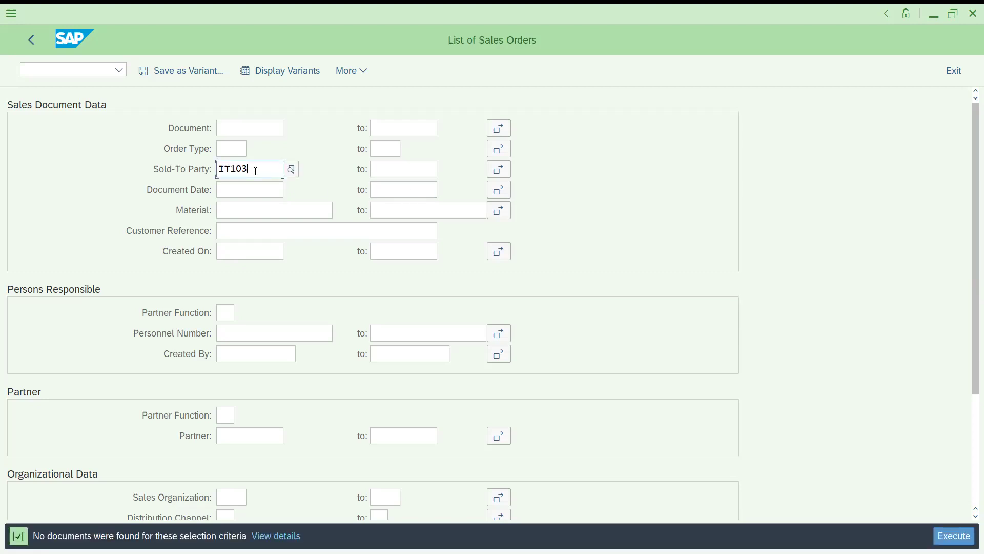
{"action": "key", "text": "BackSpace"}
{"action": "type", "text": "4"}
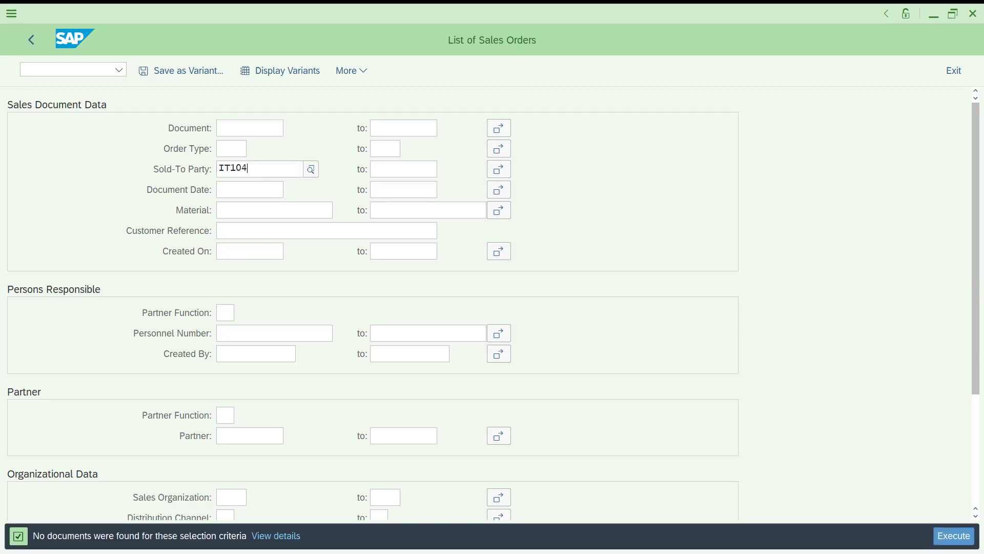
{"action": "key", "text": "BackSpace"}
{"action": "type", "text": "3"}
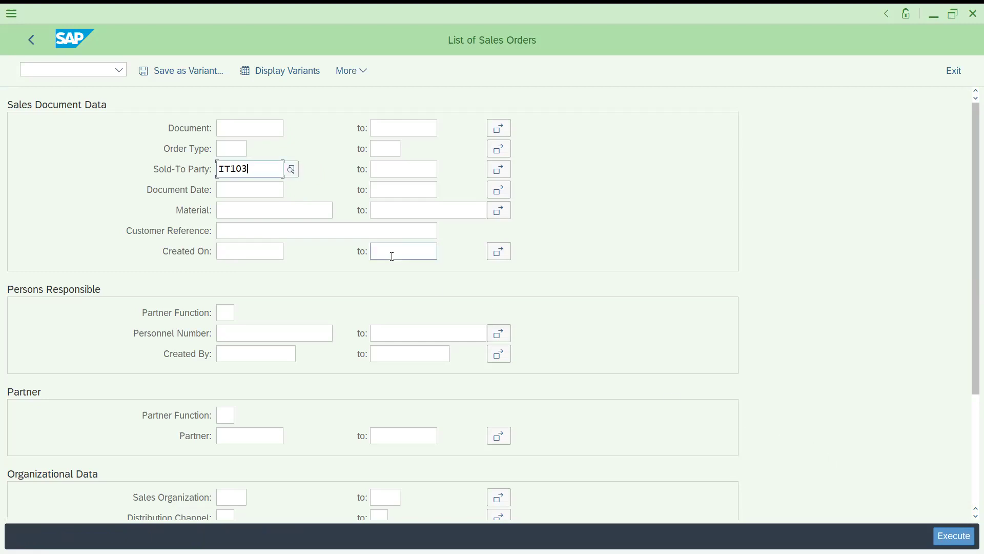
{"action": "key", "text": "BackSpace"}
{"action": "type", "text": "4"}
{"action": "left_click", "coordinate": [940, 537]}
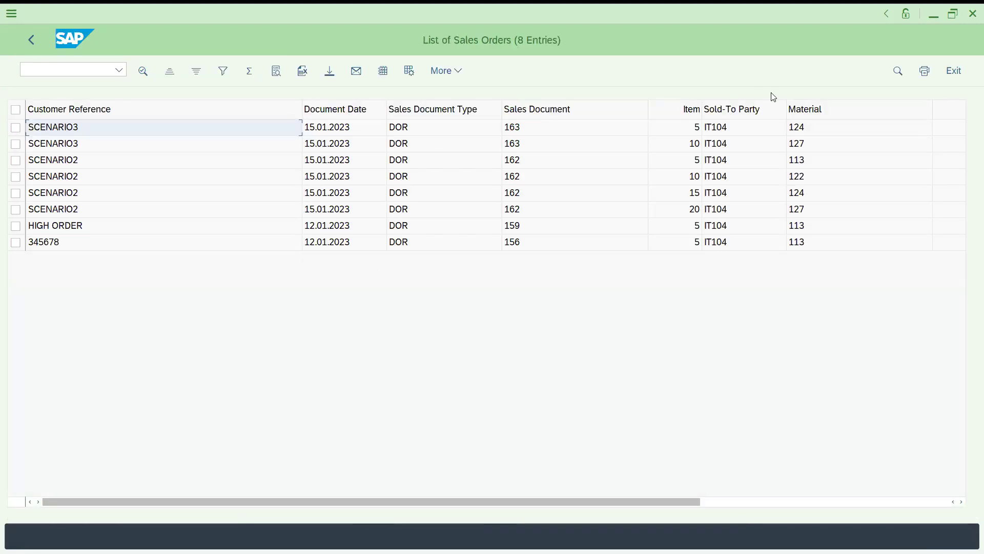
{"action": "left_click", "coordinate": [723, 114]}
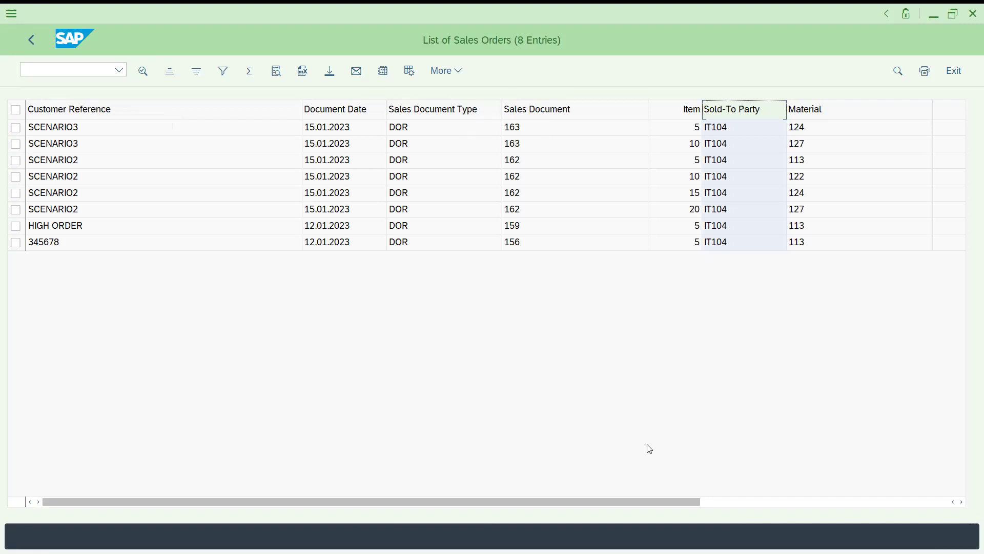
{"action": "left_click", "coordinate": [526, 119]}
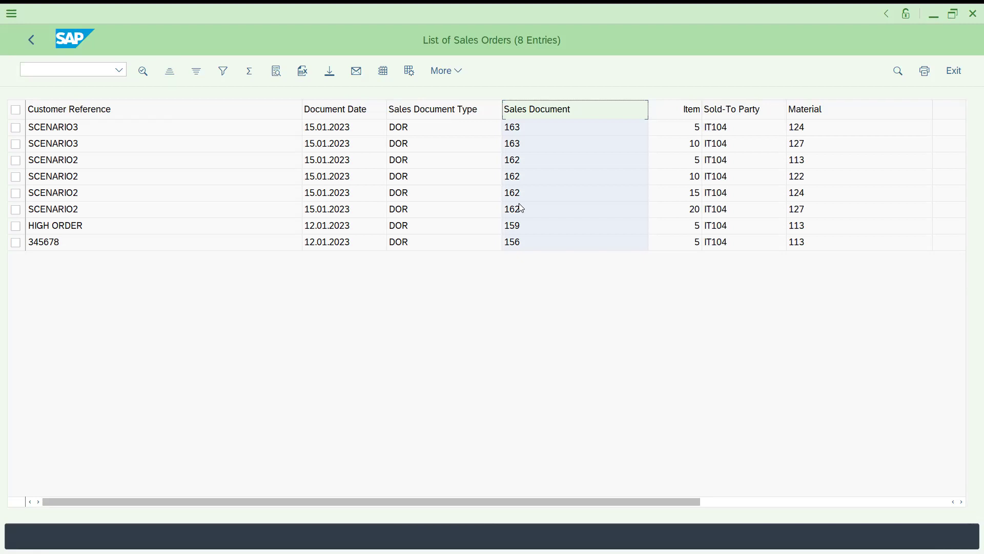
- Return to the selection screen, switch the selection criteria to all sales orders and execute the list for the same sold-to party
{"action": "left_click", "coordinate": [31, 40]}
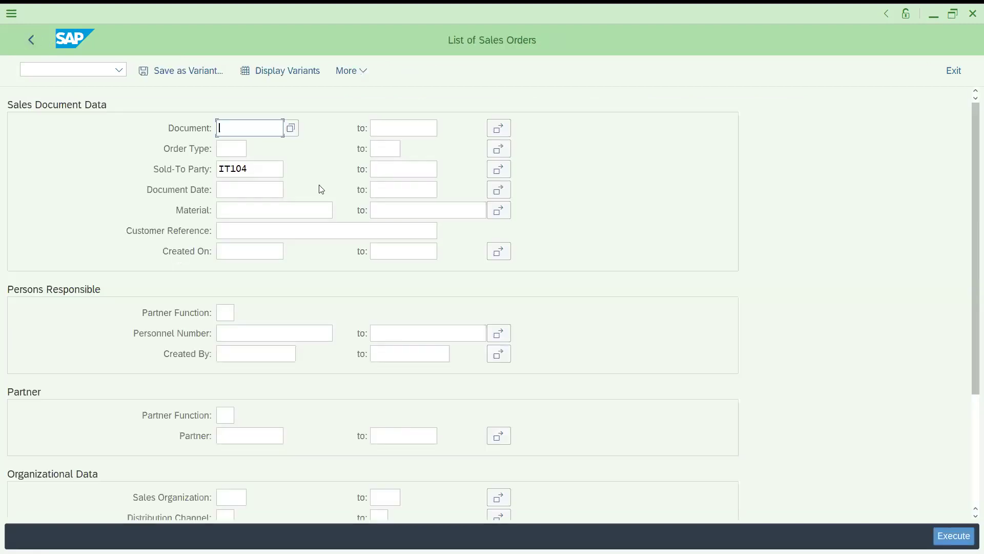
{"action": "left_click_drag", "start_coordinate": [969, 261], "coordinate": [971, 425]}
{"action": "left_click", "coordinate": [215, 499]}
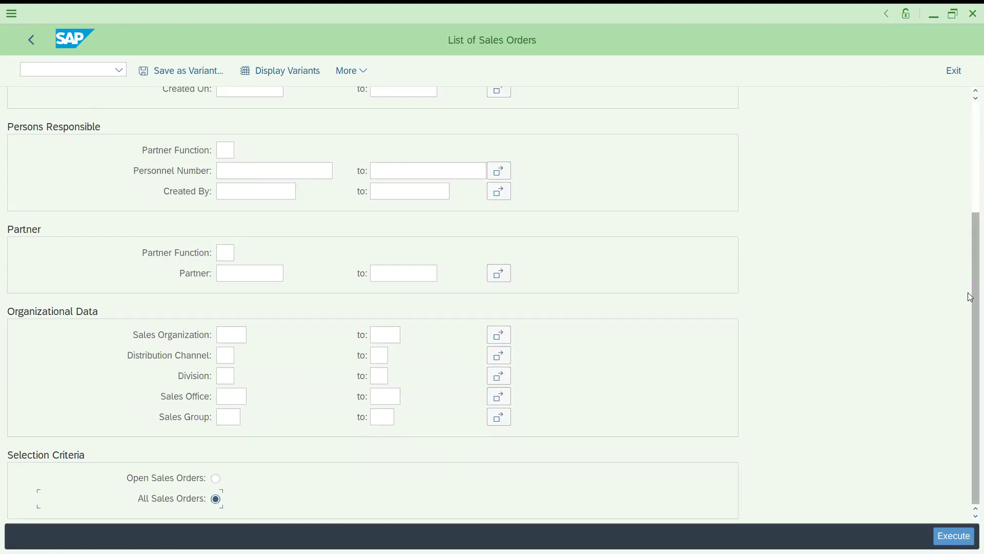
{"action": "left_click_drag", "start_coordinate": [971, 231], "coordinate": [970, 153]}
{"action": "left_click", "coordinate": [953, 536]}
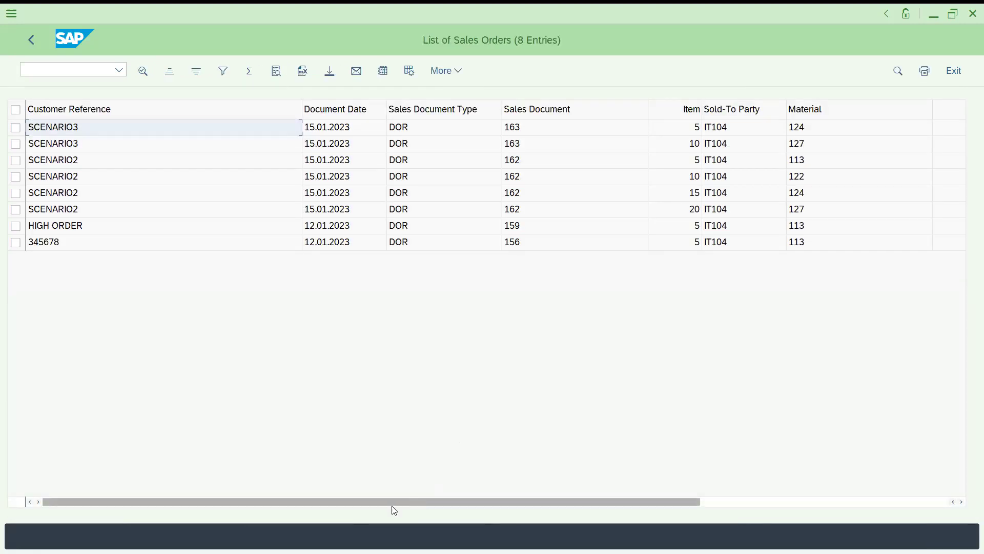
- Total the Net Value (Item) column of the sales order list and view the sum beneath it
{"action": "left_click", "coordinate": [749, 501]}
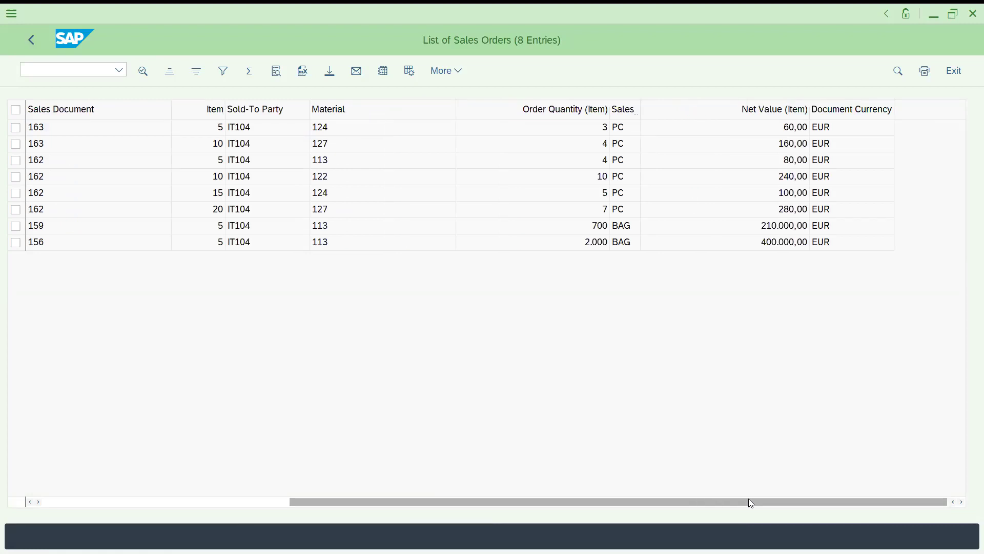
{"action": "left_click", "coordinate": [784, 110]}
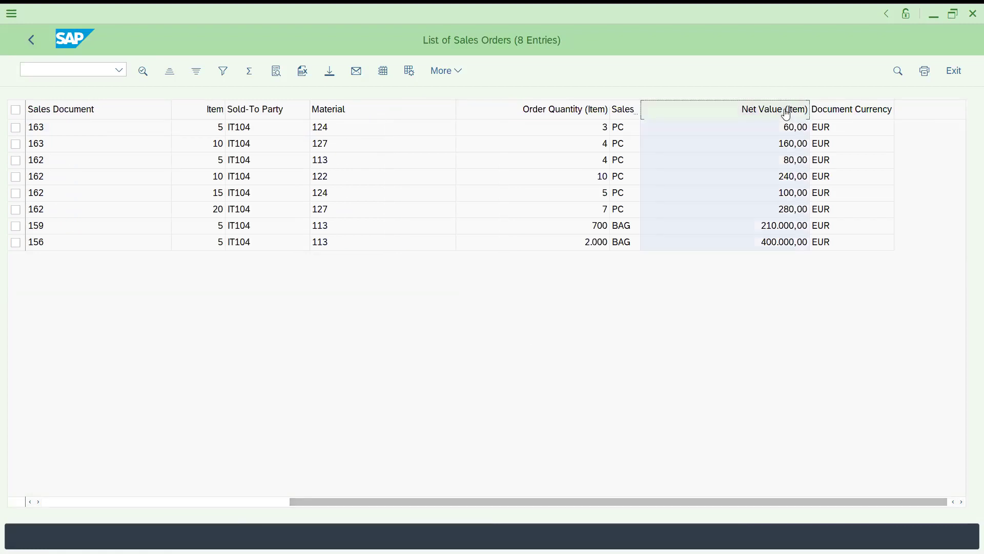
{"action": "left_click", "coordinate": [249, 71]}
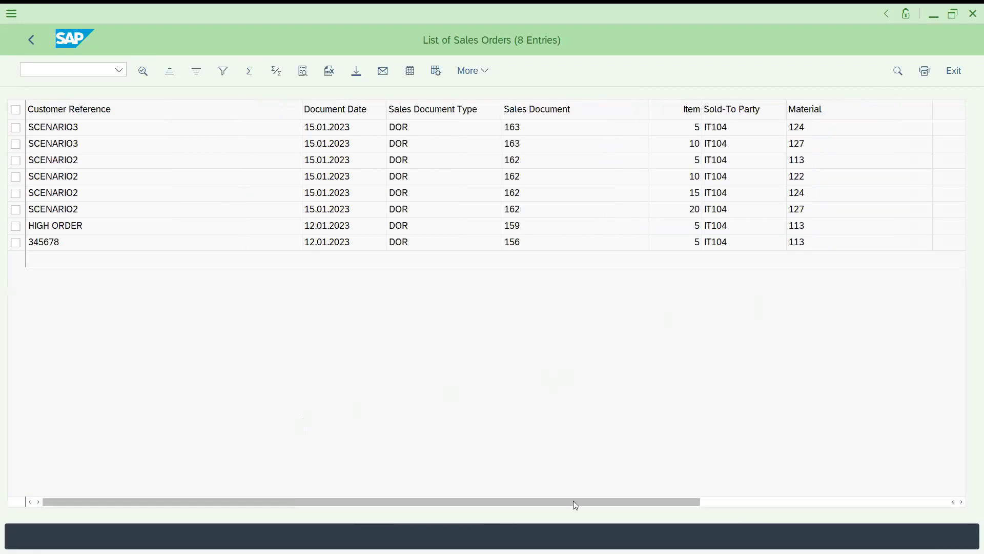
{"action": "left_click", "coordinate": [718, 503]}
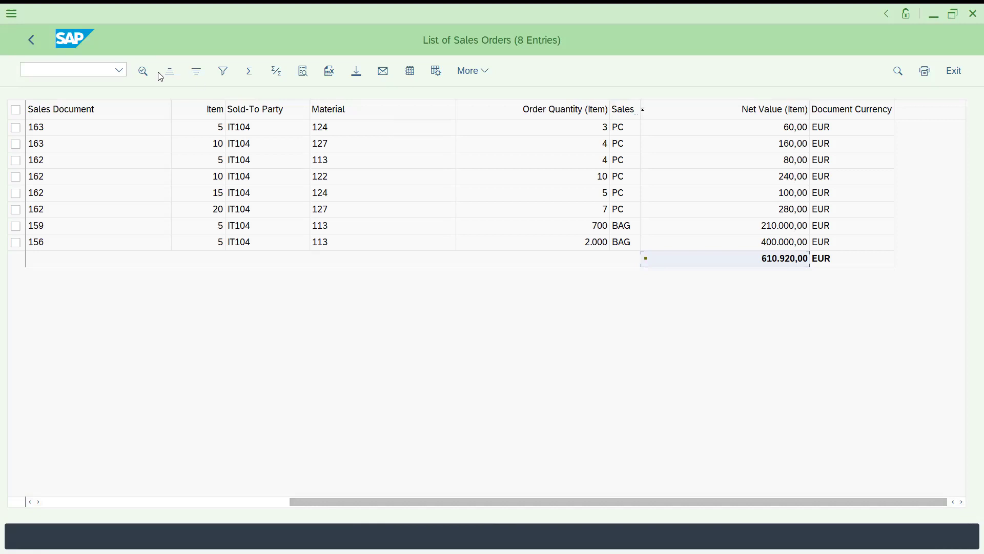
- Return to the selection screen, start transaction VA05N with /nva05n and accept the redirection to VA05
{"action": "left_click", "coordinate": [32, 40]}
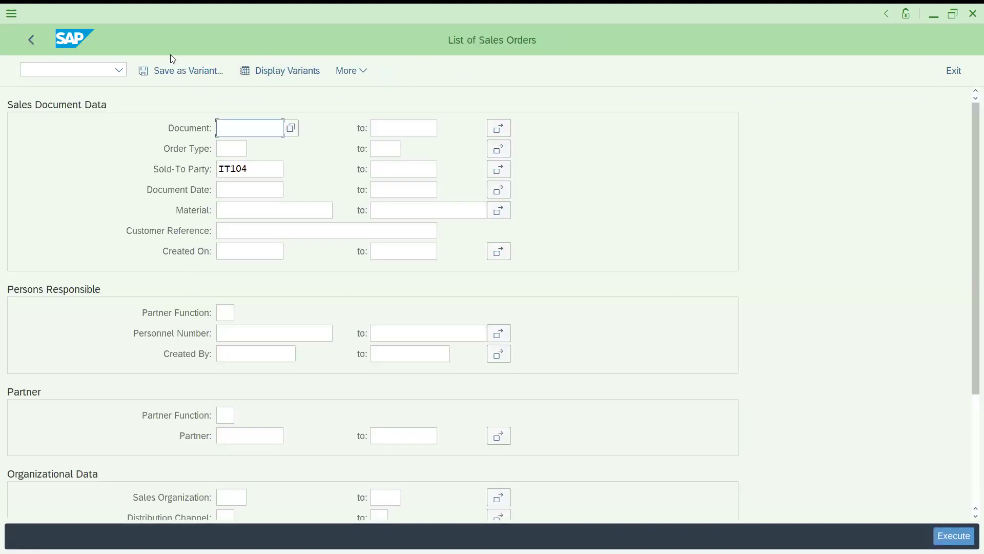
{"action": "left_click", "coordinate": [118, 70]}
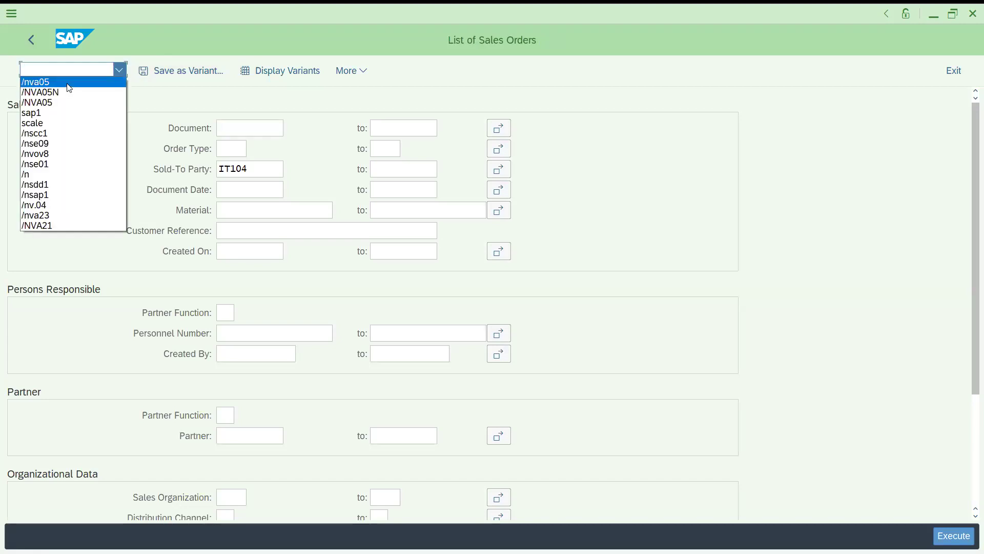
{"action": "left_click", "coordinate": [74, 67]}
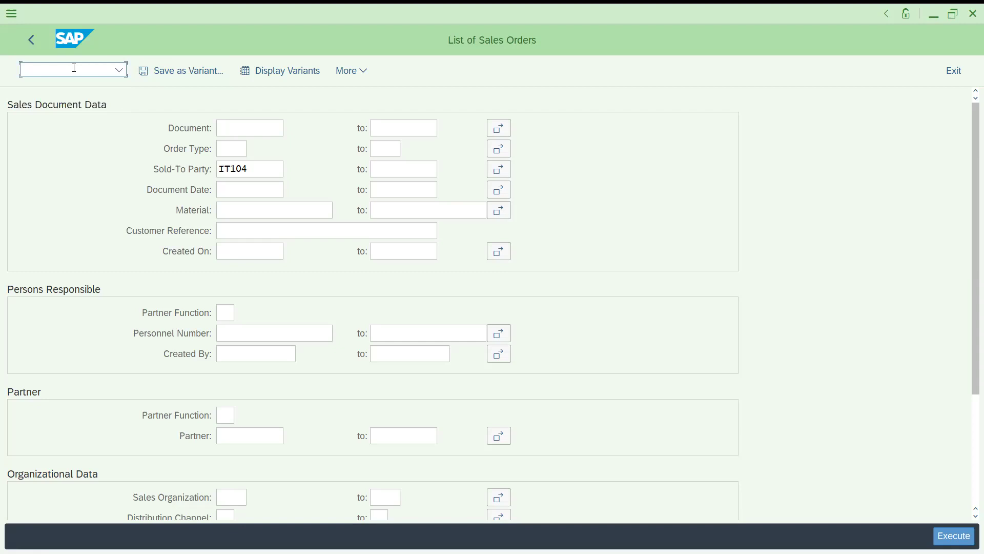
{"action": "type", "text": "/nva05n"}
{"action": "key", "text": "Return"}
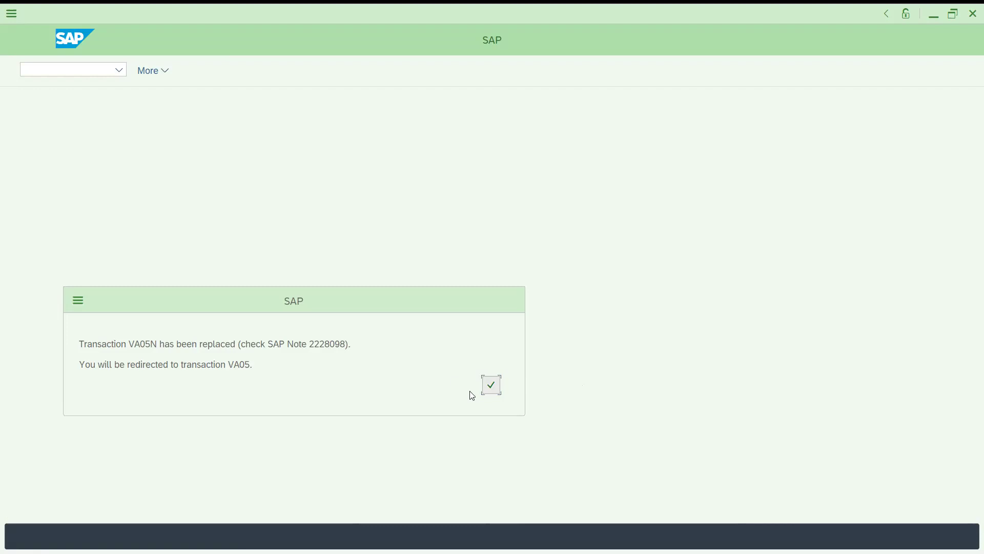
{"action": "left_click", "coordinate": [489, 390]}
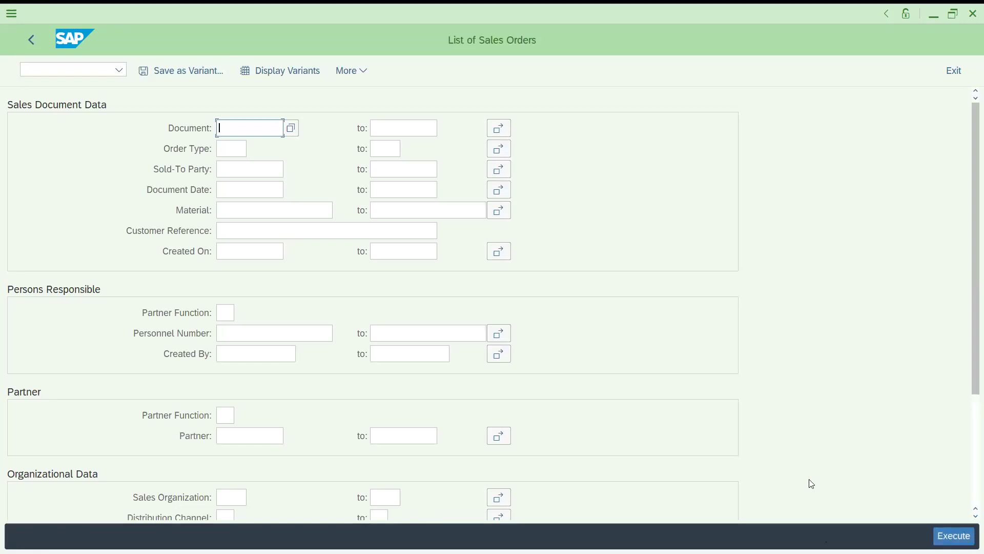
- Set the order type to OR and execute the list of sales orders
{"action": "left_click", "coordinate": [226, 151]}
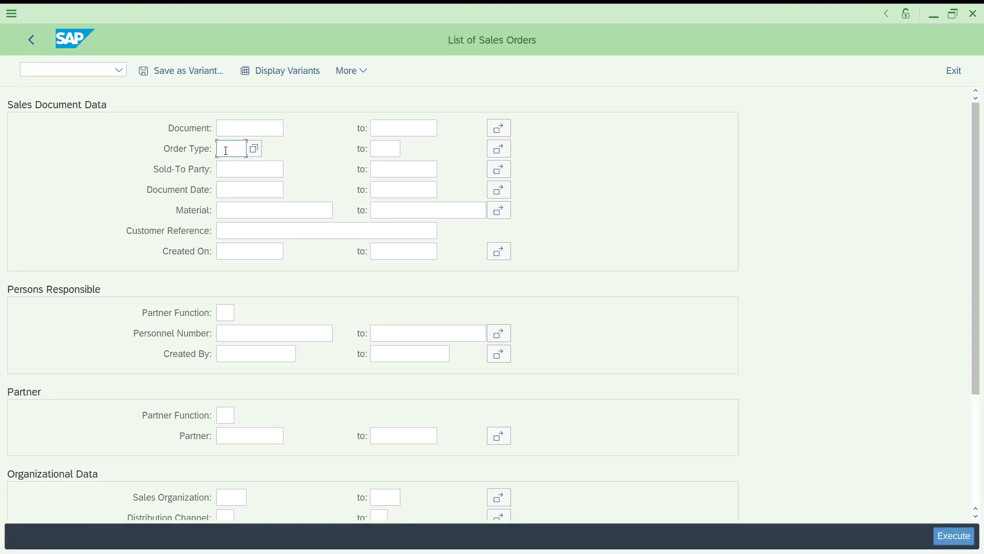
{"action": "type", "text": "OR"}
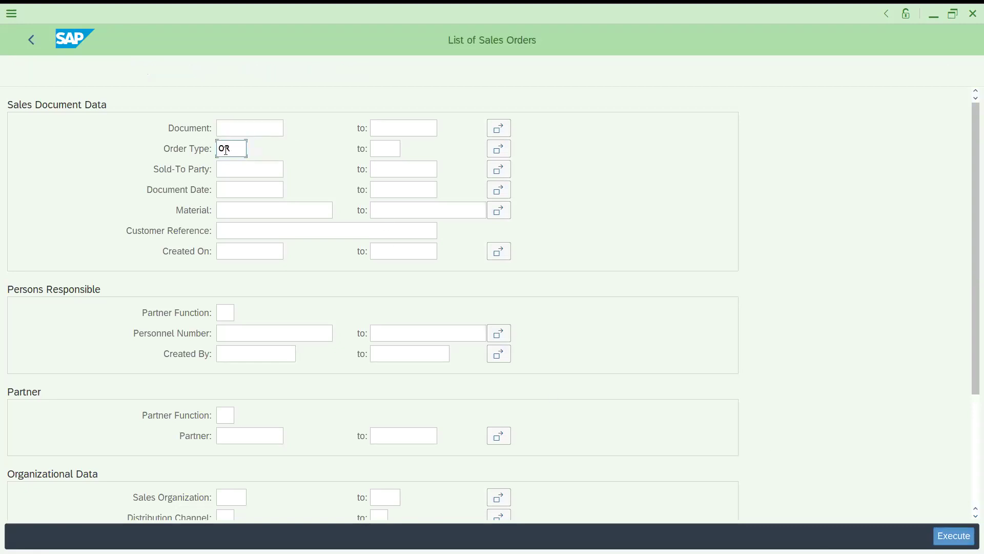
{"action": "left_click", "coordinate": [954, 535]}
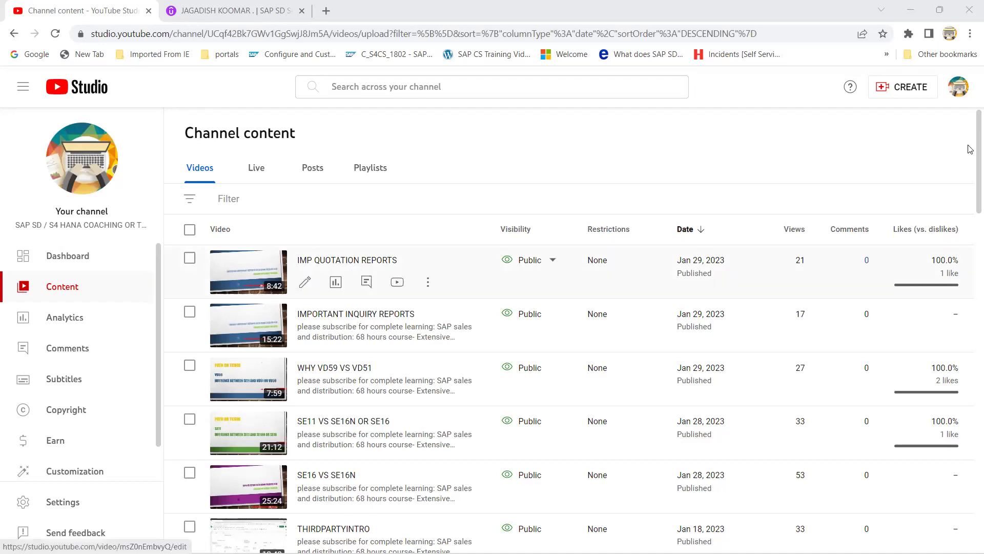
- Switch to YouTube Studio, look through the channel's video list and examine the course links in the IMP QUOTATION REPORTS video's details
{"action": "scroll", "coordinate": [966, 308], "scroll_direction": "down", "scroll_amount": 20}
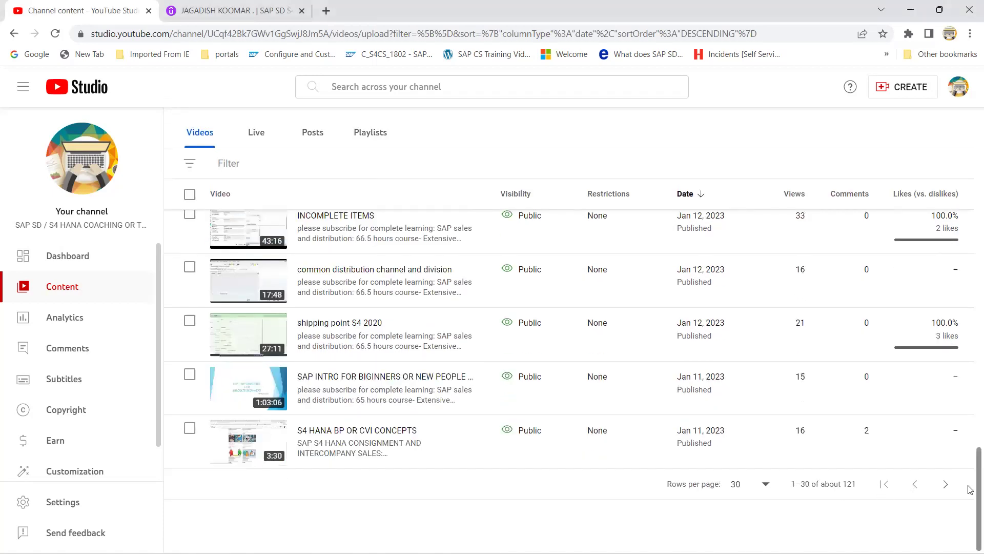
{"action": "left_click_drag", "start_coordinate": [970, 490], "coordinate": [970, 156]}
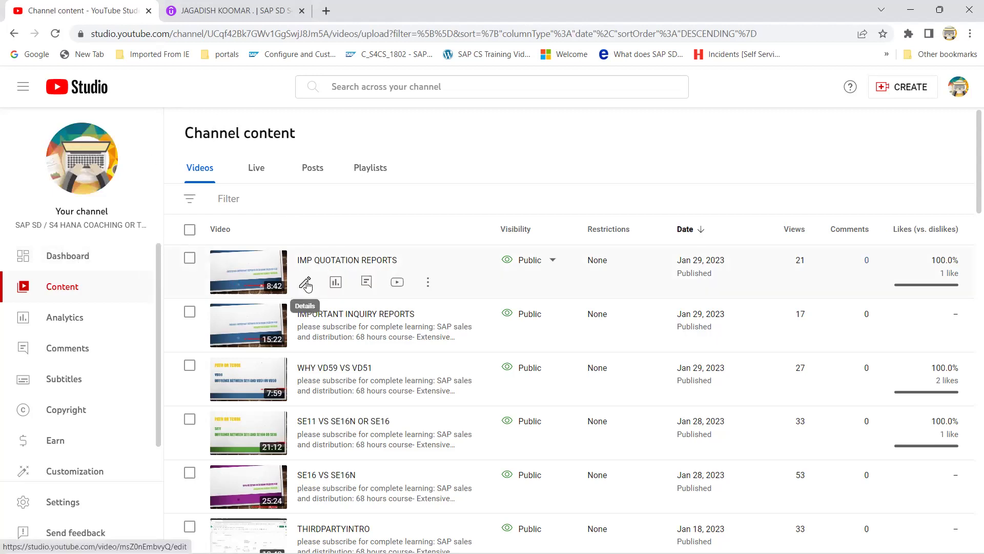
{"action": "left_click", "coordinate": [307, 286]}
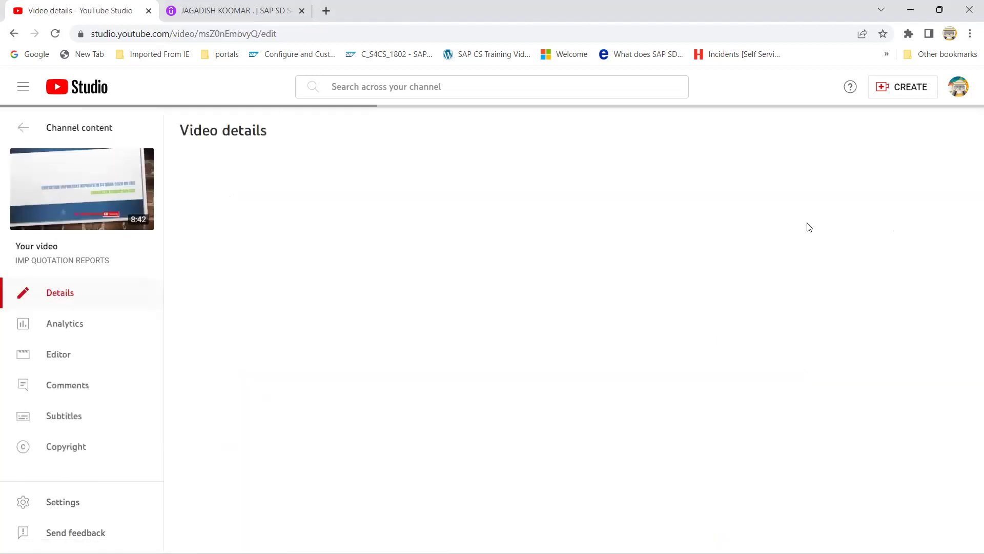
{"action": "scroll", "coordinate": [971, 250], "scroll_direction": "down", "scroll_amount": 6}
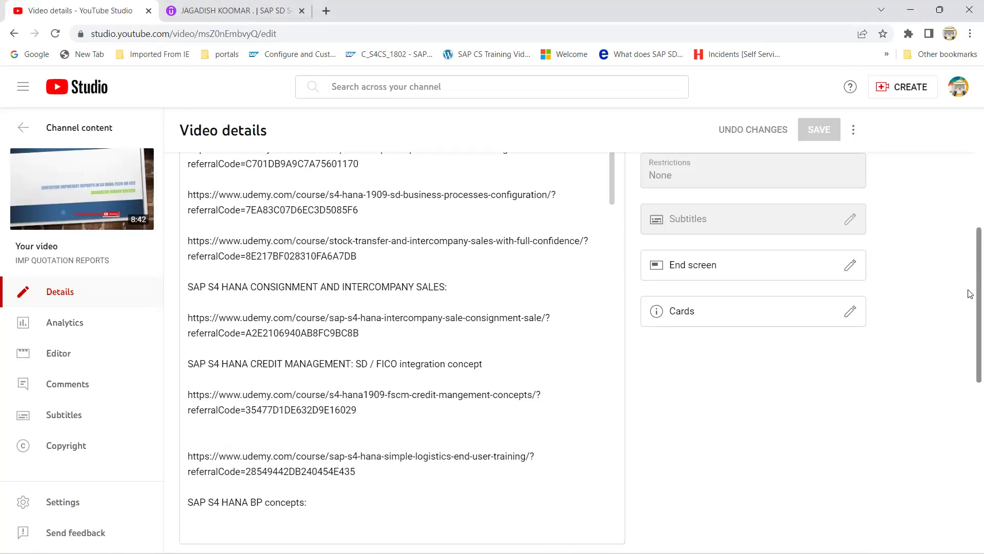
{"action": "scroll", "coordinate": [971, 110], "scroll_direction": "up", "scroll_amount": 6}
- Switch to the instructor's Udemy profile and look through the listed SAP courses
{"action": "left_click", "coordinate": [205, 12]}
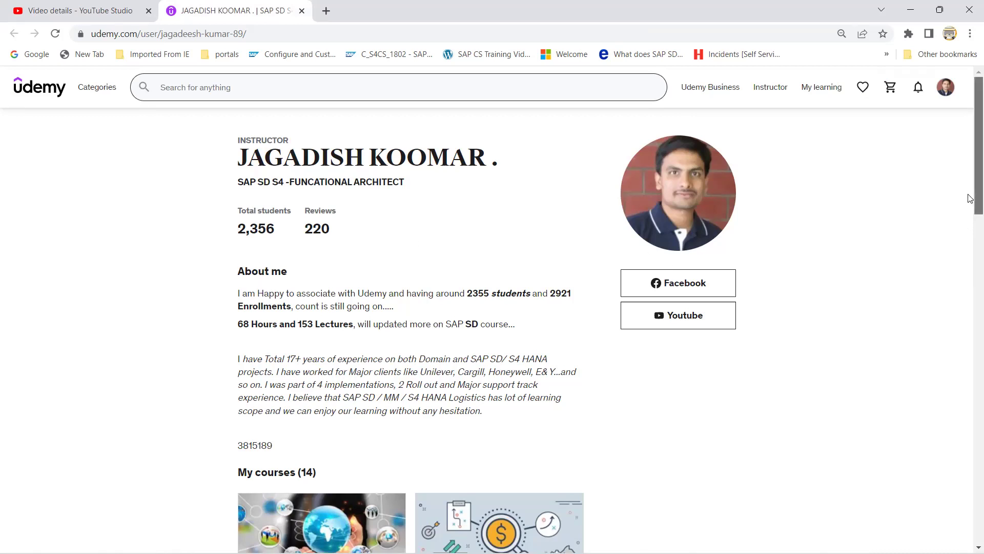
{"action": "left_click_drag", "start_coordinate": [971, 214], "coordinate": [970, 300]}
{"action": "scroll", "coordinate": [970, 299], "scroll_direction": "down", "scroll_amount": 2}
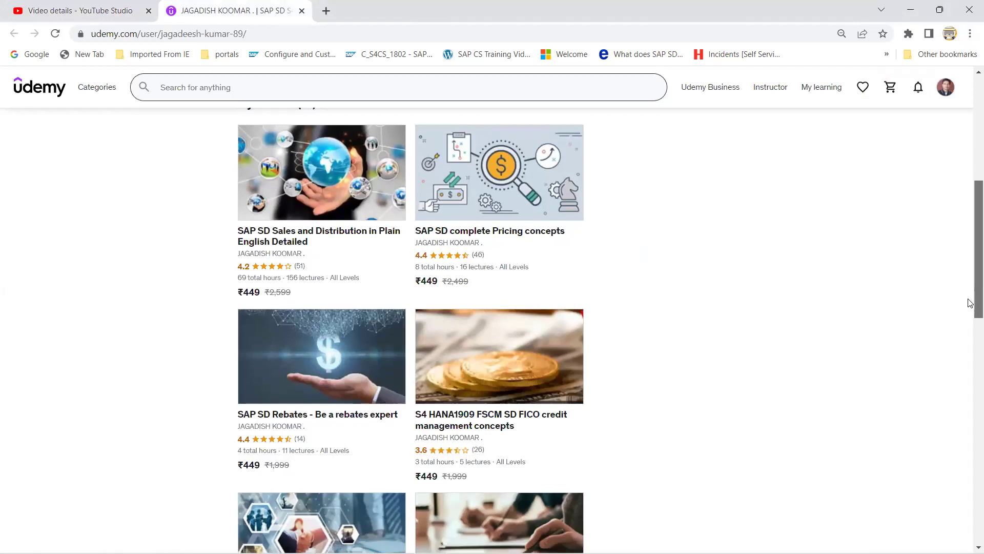
{"action": "left_click_drag", "start_coordinate": [970, 303], "coordinate": [947, 494]}
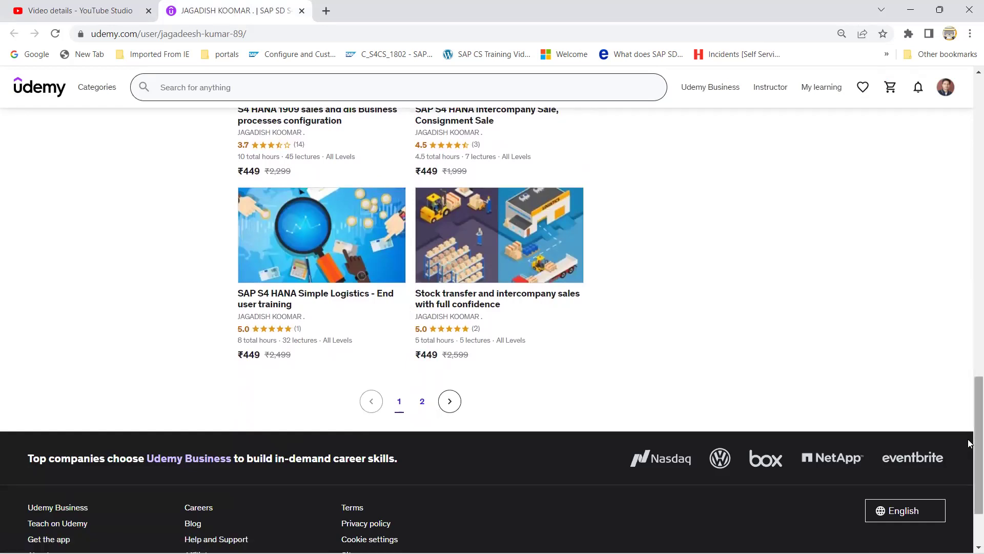
{"action": "left_click_drag", "start_coordinate": [969, 443], "coordinate": [971, 186]}
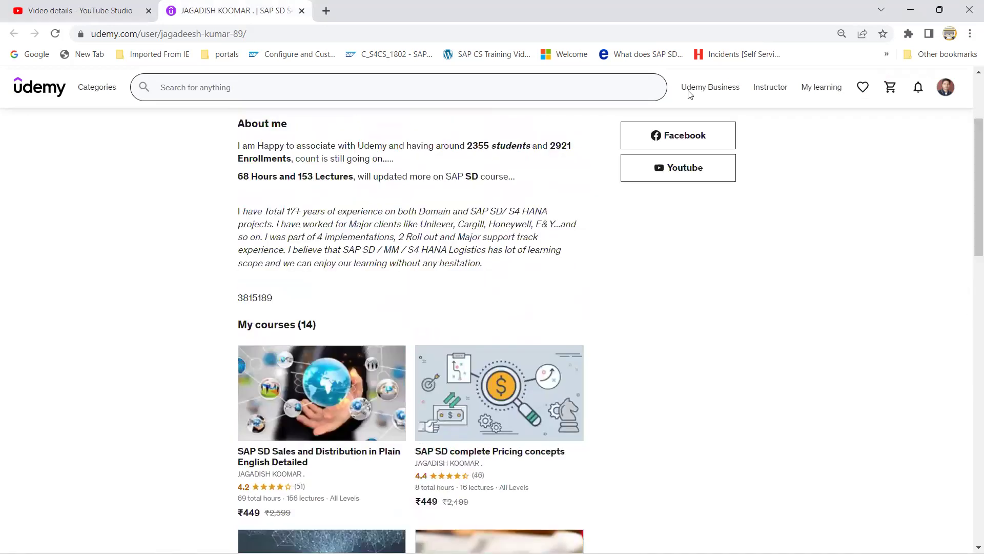